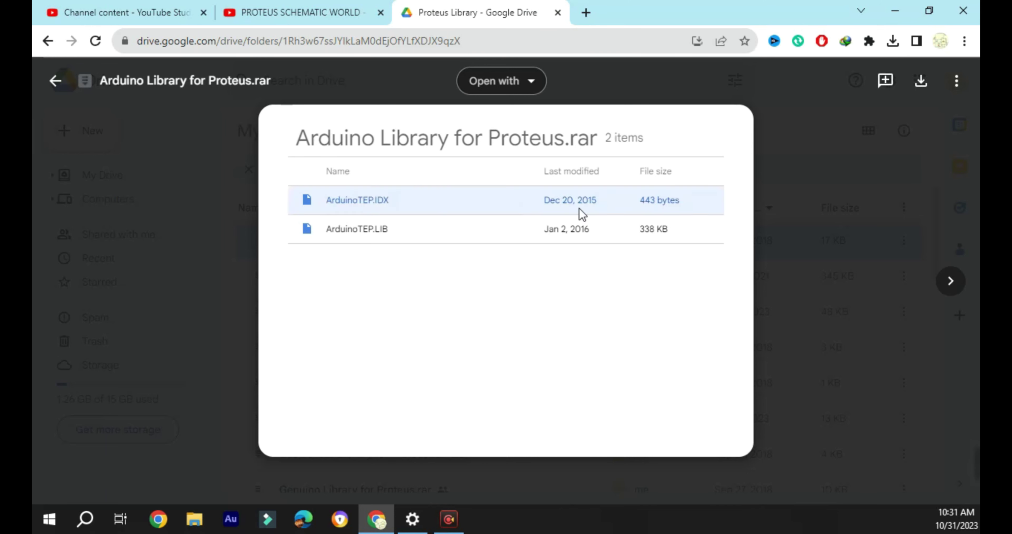
- Download the archive Arduino Library for Proteus.rar and open the Compressed downloads folder that holds it
{"action": "left_click", "coordinate": [920, 85]}
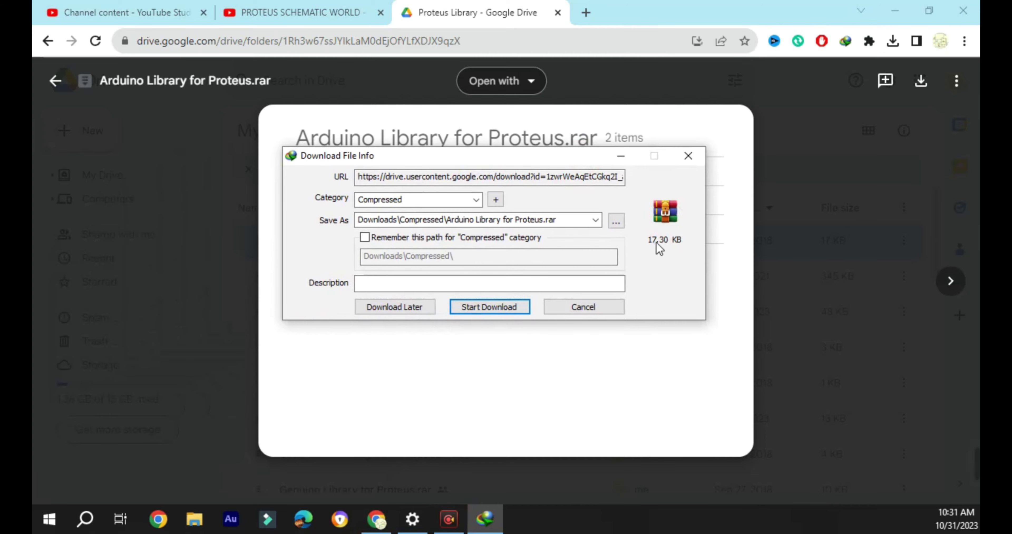
{"action": "left_click", "coordinate": [490, 307]}
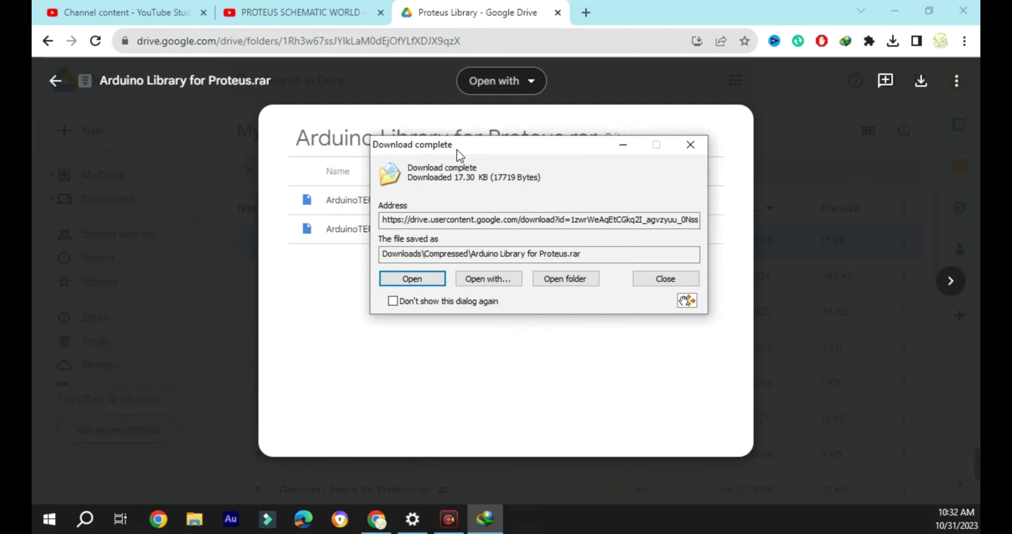
{"action": "left_click", "coordinate": [437, 281]}
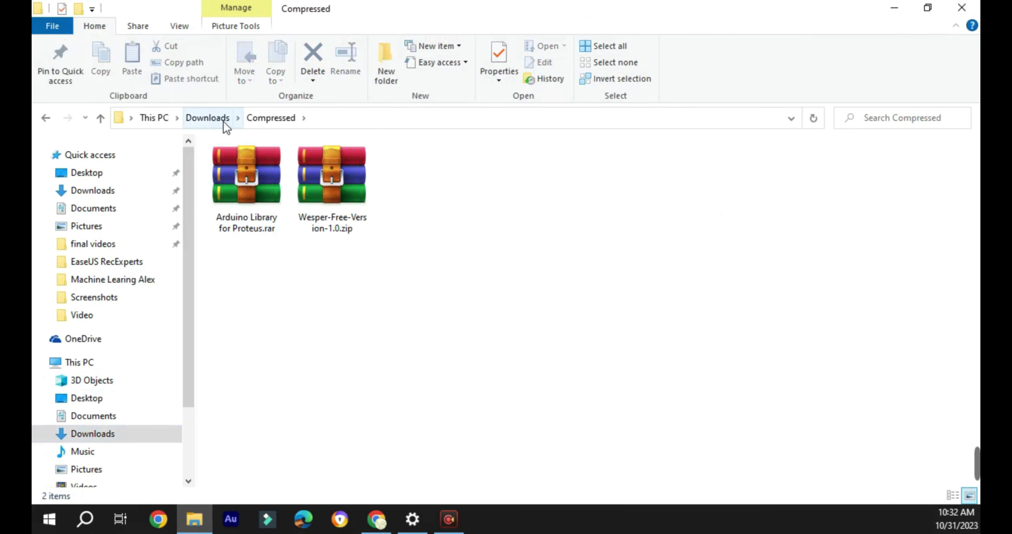
- Extract the archive to its own "Arduino Library for Proteus" folder and copy ArduinoTEP.IDX and ArduinoTEP.LIB from it
{"action": "right_click", "coordinate": [240, 185]}
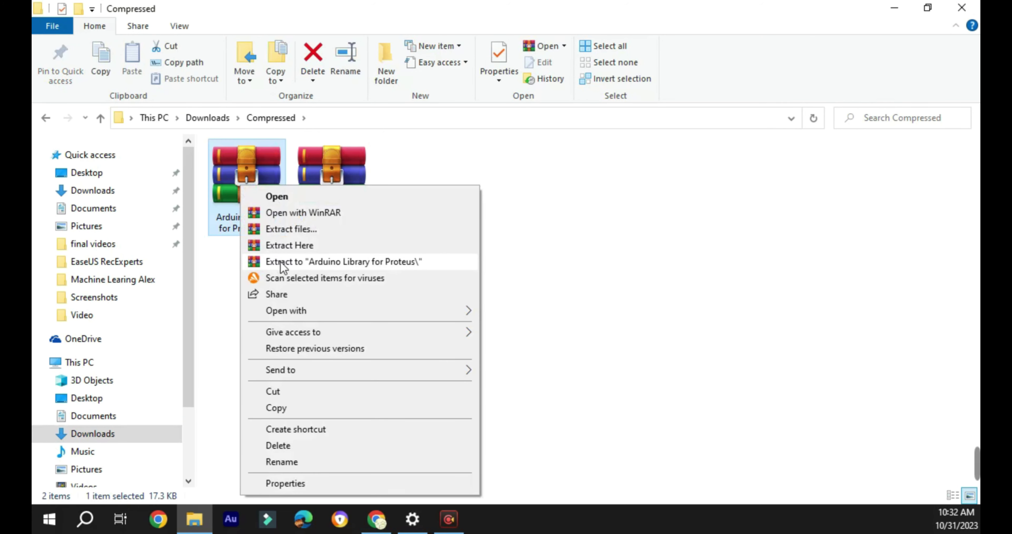
{"action": "left_click", "coordinate": [282, 263]}
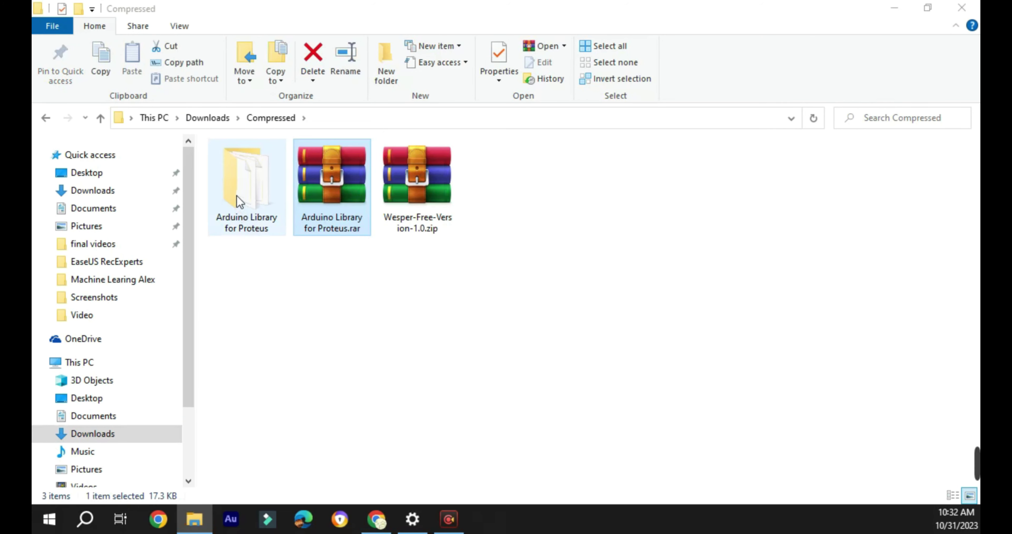
{"action": "double_click", "coordinate": [240, 201]}
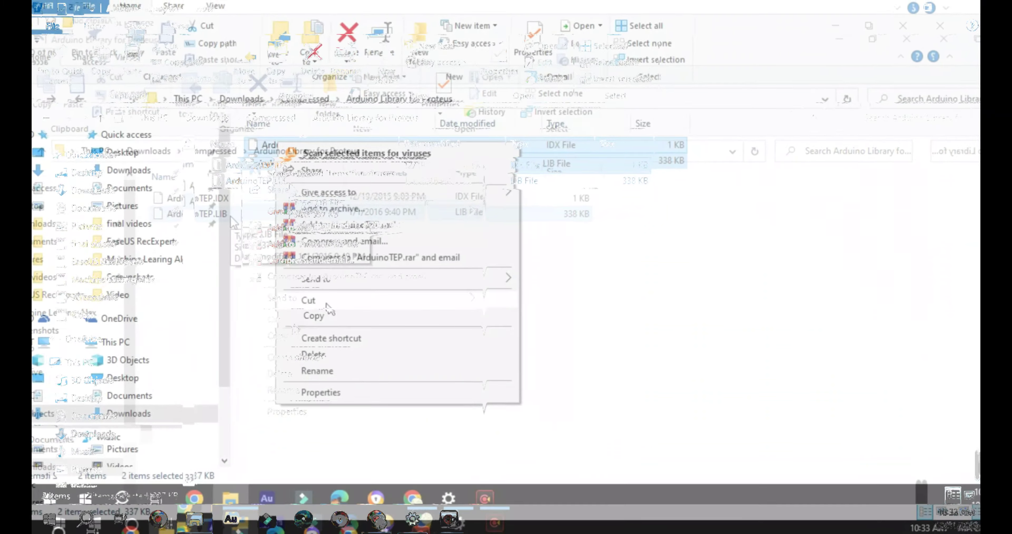
{"action": "left_click", "coordinate": [312, 330]}
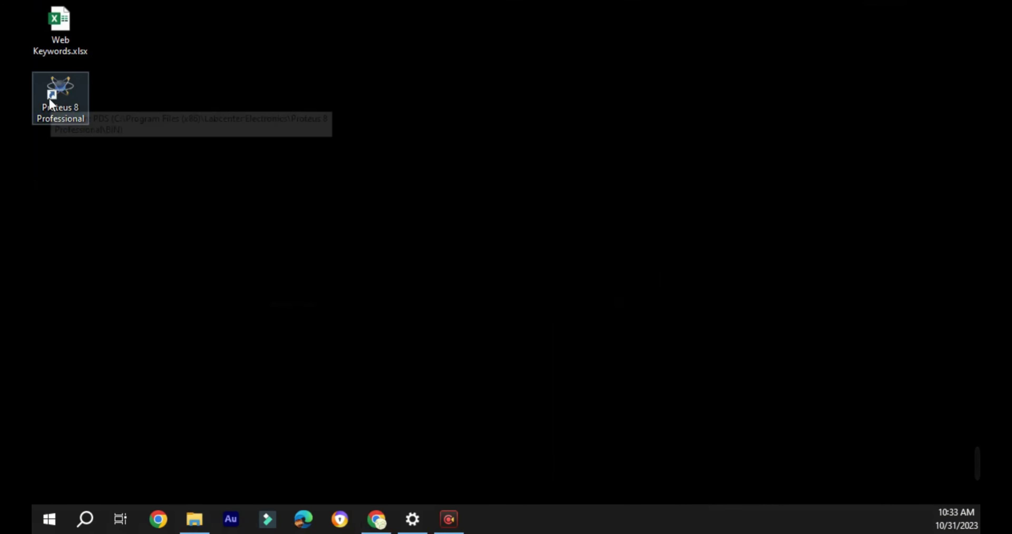
- Paste the copied library files into DATA\LIBRARY of the Proteus 8 Professional installation folder, replacing the files already there
{"action": "right_click", "coordinate": [71, 106]}
{"action": "left_click", "coordinate": [115, 133]}
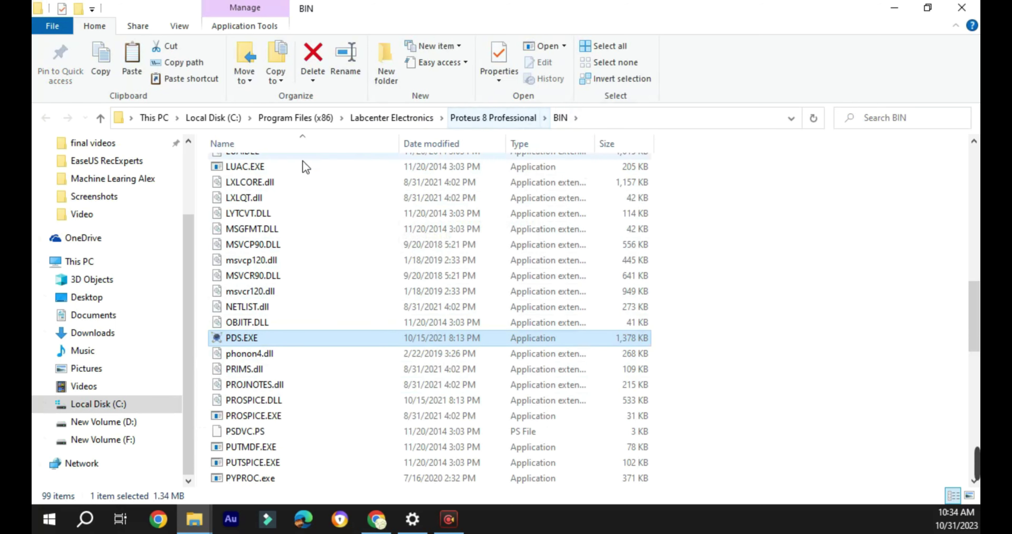
{"action": "left_click", "coordinate": [101, 119]}
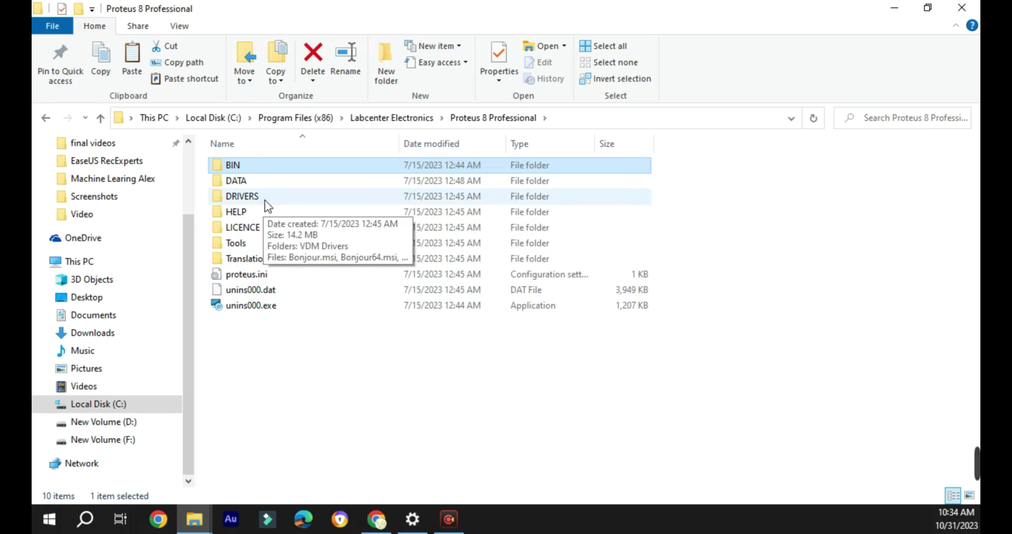
{"action": "double_click", "coordinate": [261, 181]}
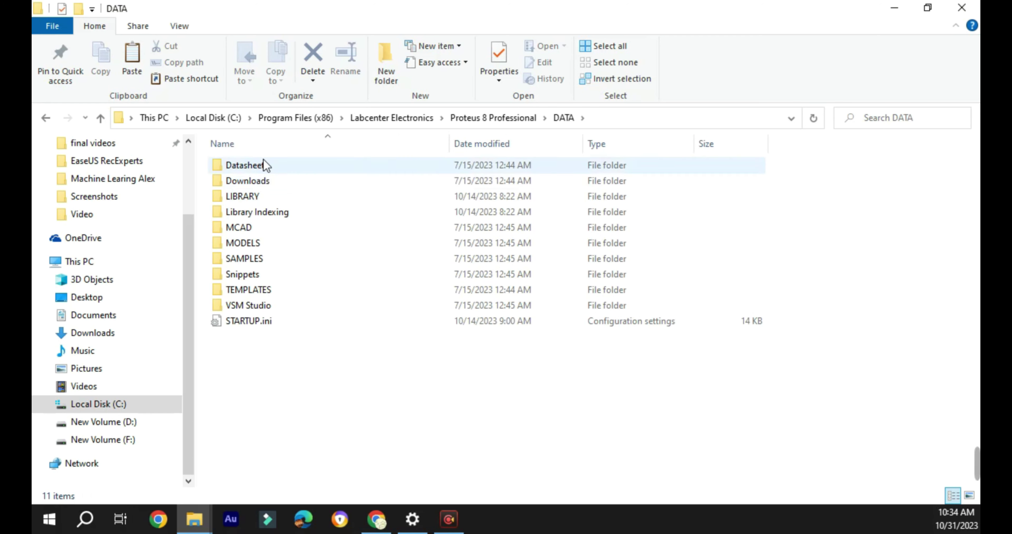
{"action": "double_click", "coordinate": [247, 198]}
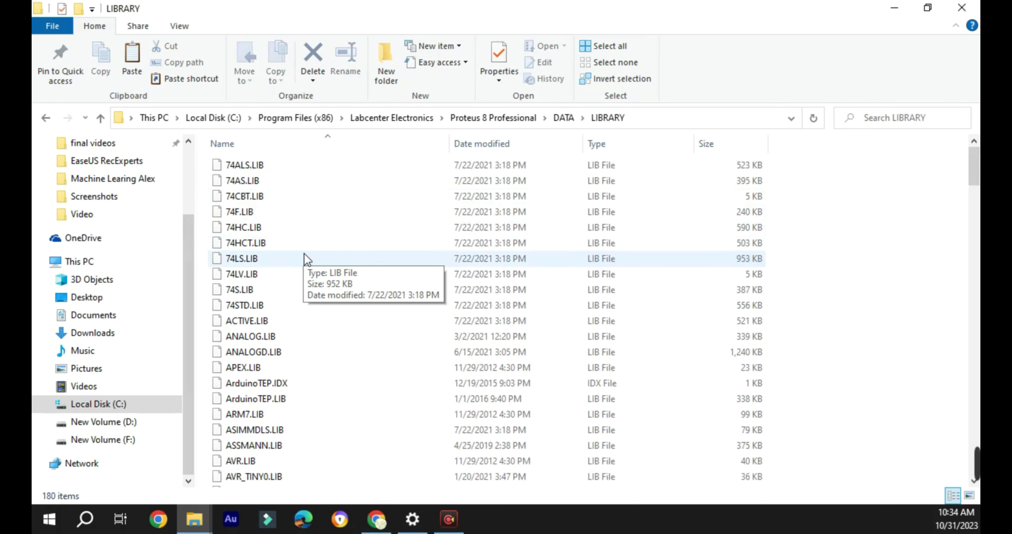
{"action": "key", "text": "ctrl+v"}
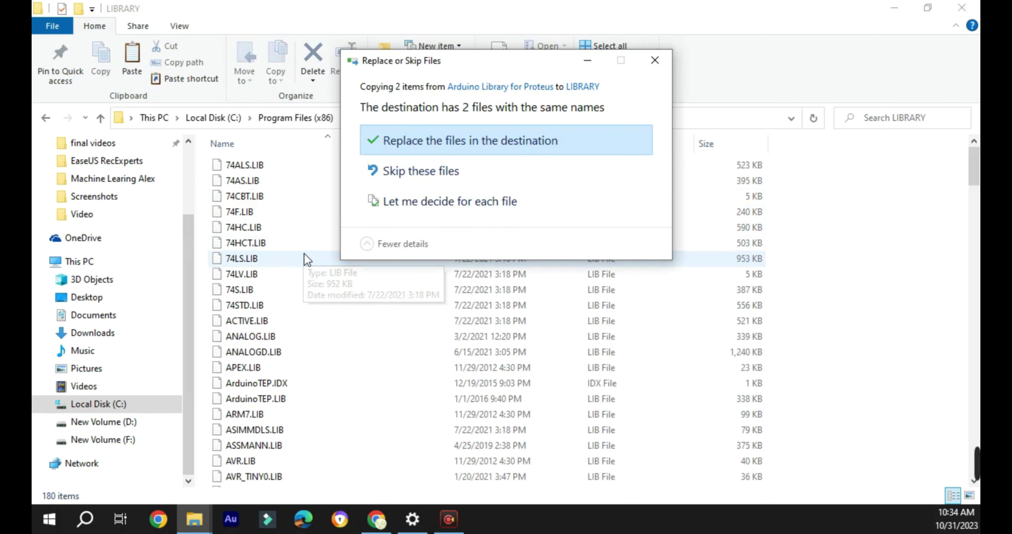
{"action": "left_click", "coordinate": [443, 142]}
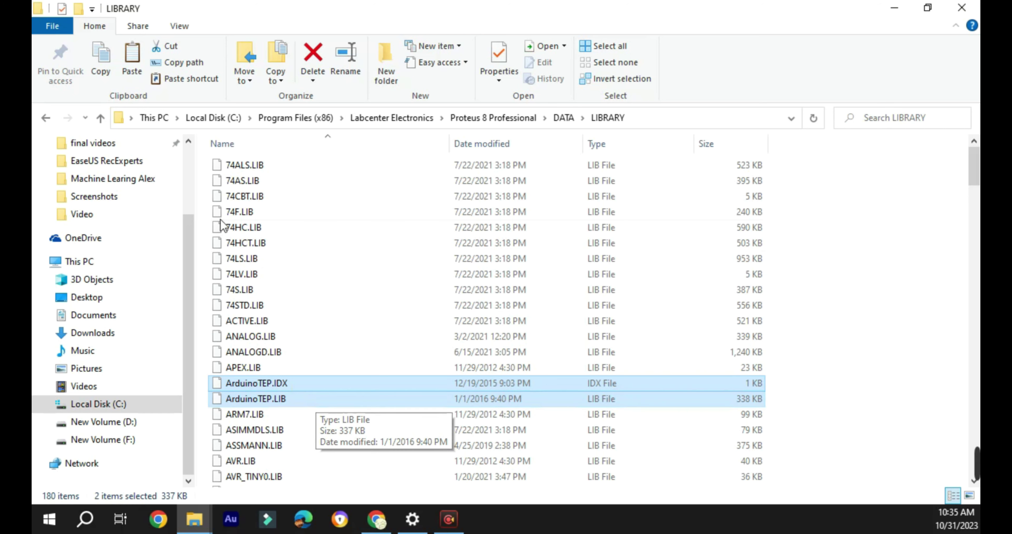
- Check the hidden items display setting in the Proteus 8 Professional folder and review the path through DATA to LIBRARY
{"action": "left_click", "coordinate": [102, 119]}
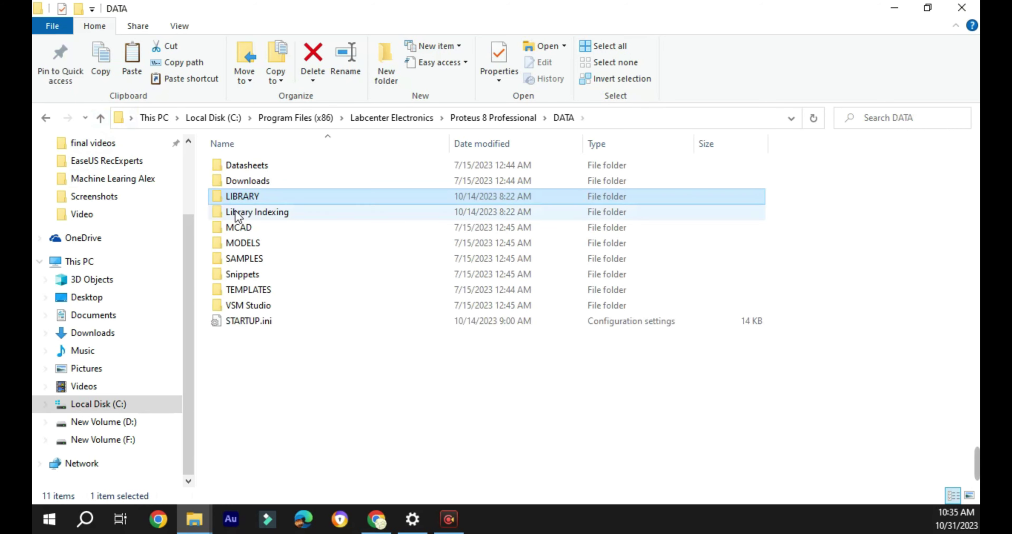
{"action": "left_click", "coordinate": [100, 119]}
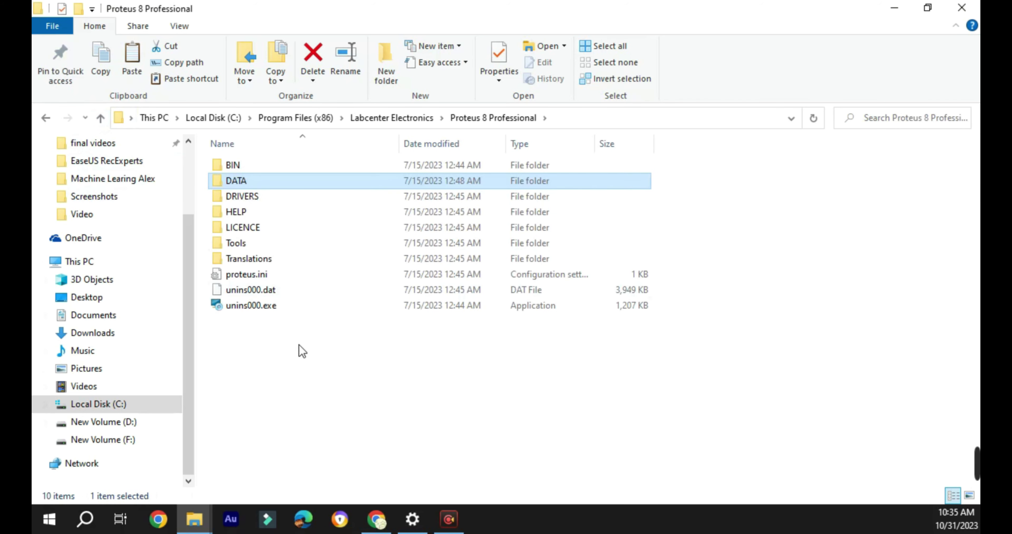
{"action": "double_click", "coordinate": [231, 182]}
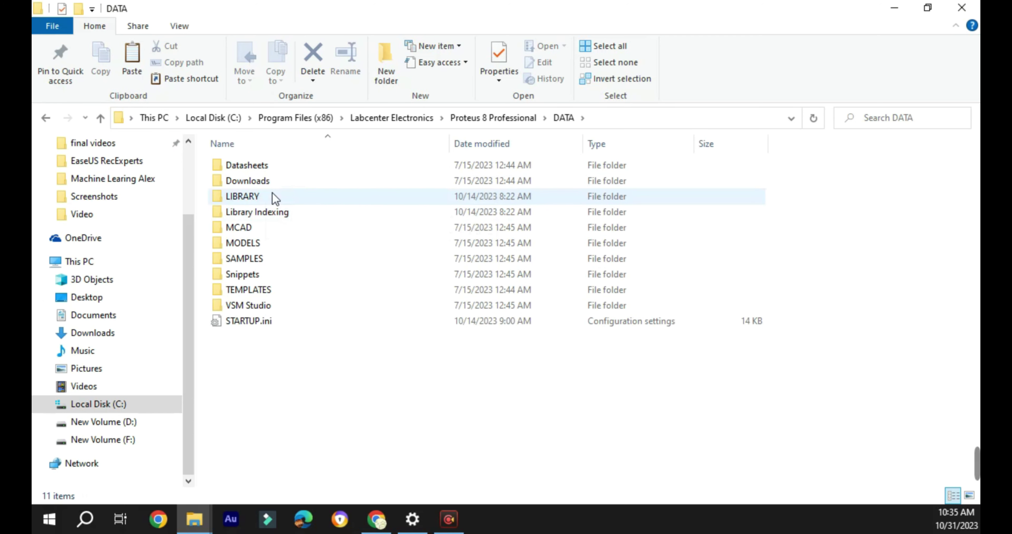
{"action": "left_click", "coordinate": [100, 122]}
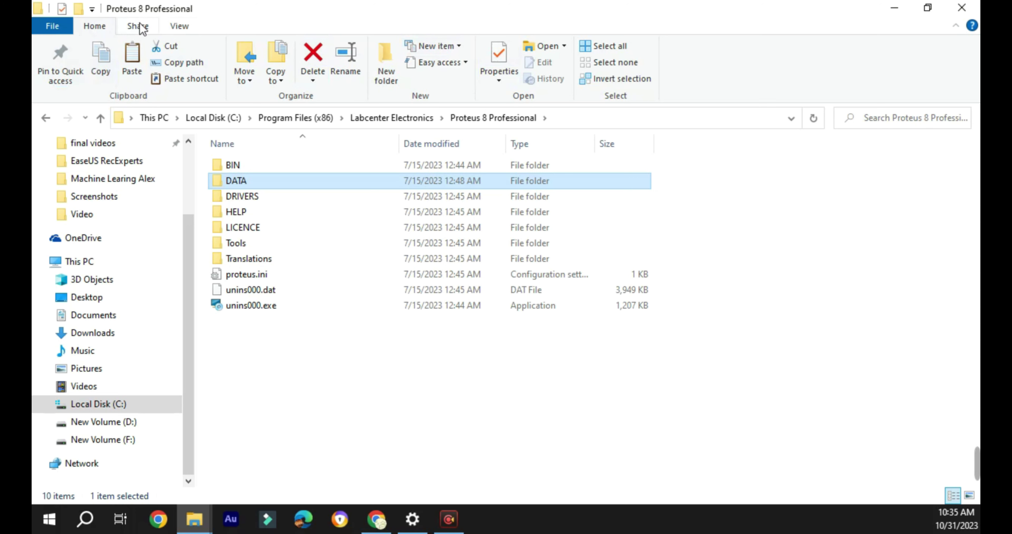
{"action": "left_click", "coordinate": [174, 29]}
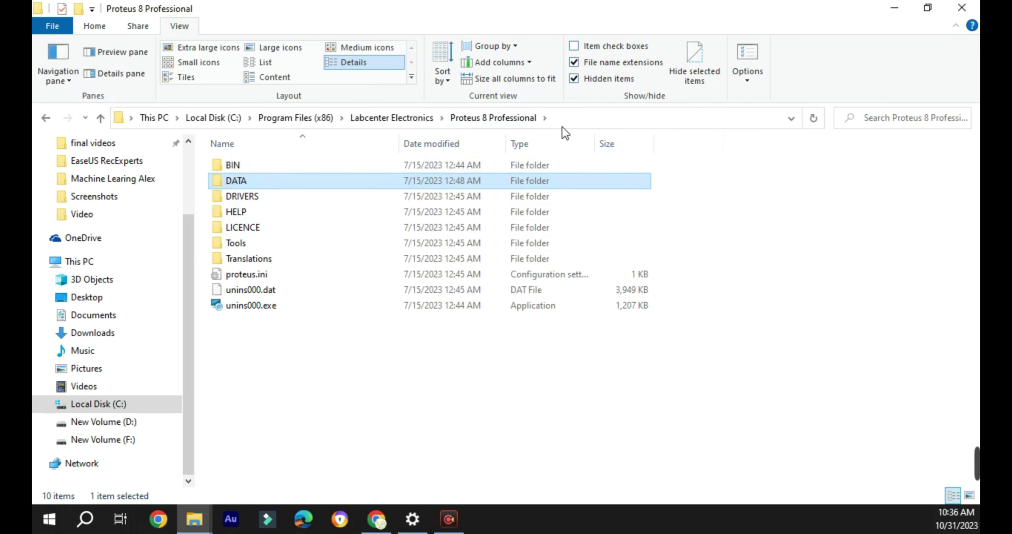
{"action": "double_click", "coordinate": [274, 181]}
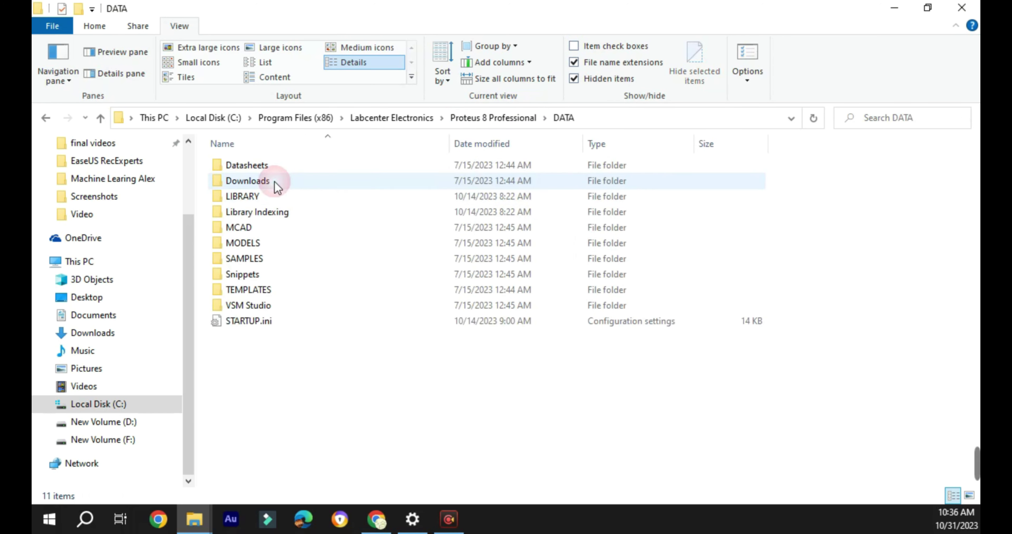
{"action": "double_click", "coordinate": [315, 188]}
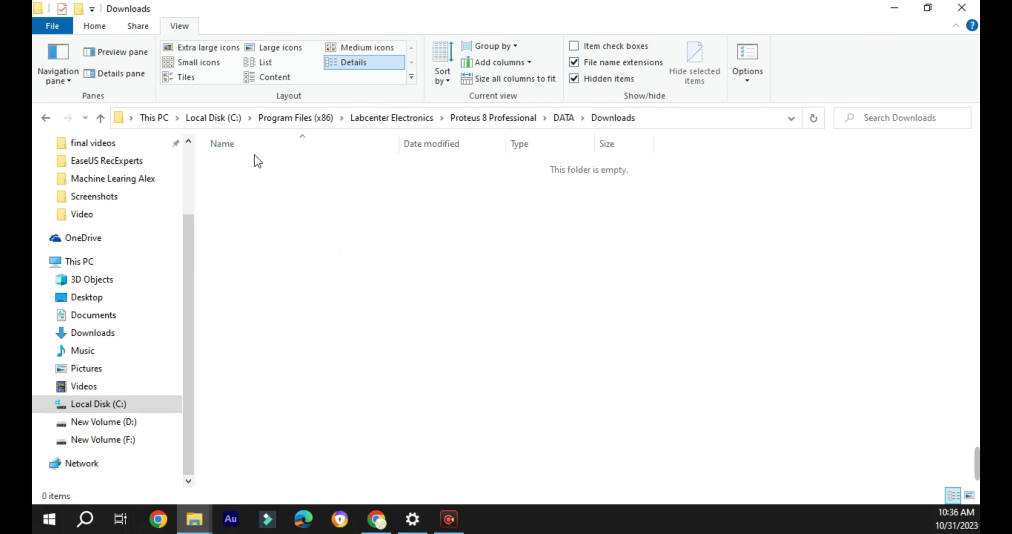
{"action": "left_click", "coordinate": [101, 118]}
{"action": "double_click", "coordinate": [237, 196]}
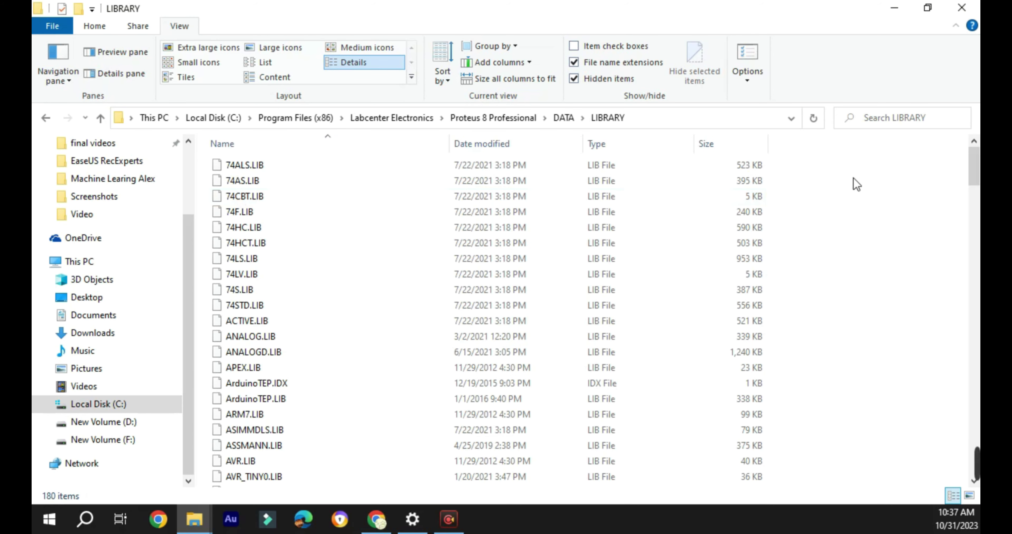
{"action": "left_click", "coordinate": [882, 11]}
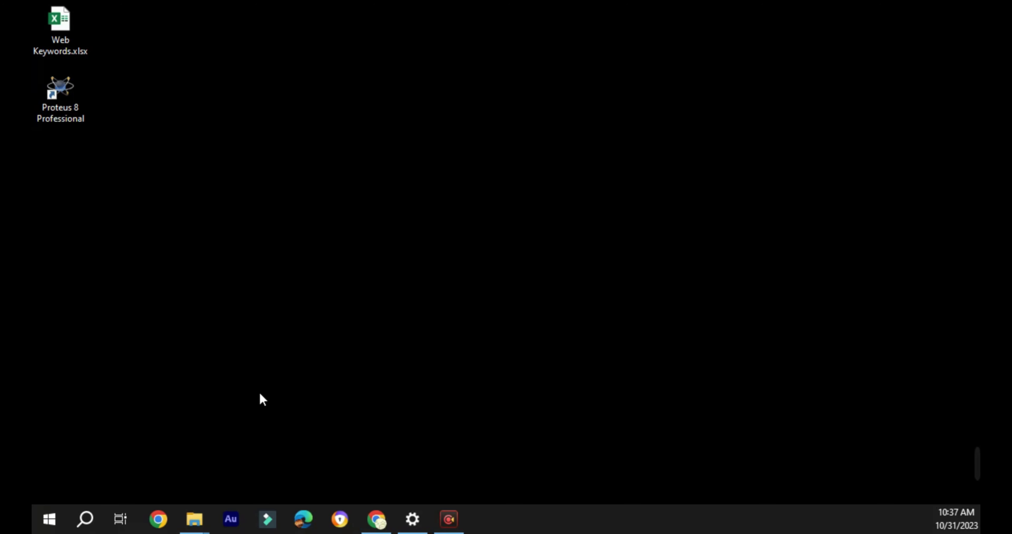
- Launch Proteus 8 Professional and open a blank Schematic Capture sheet
{"action": "left_click", "coordinate": [49, 519]}
{"action": "left_click", "coordinate": [47, 487]}
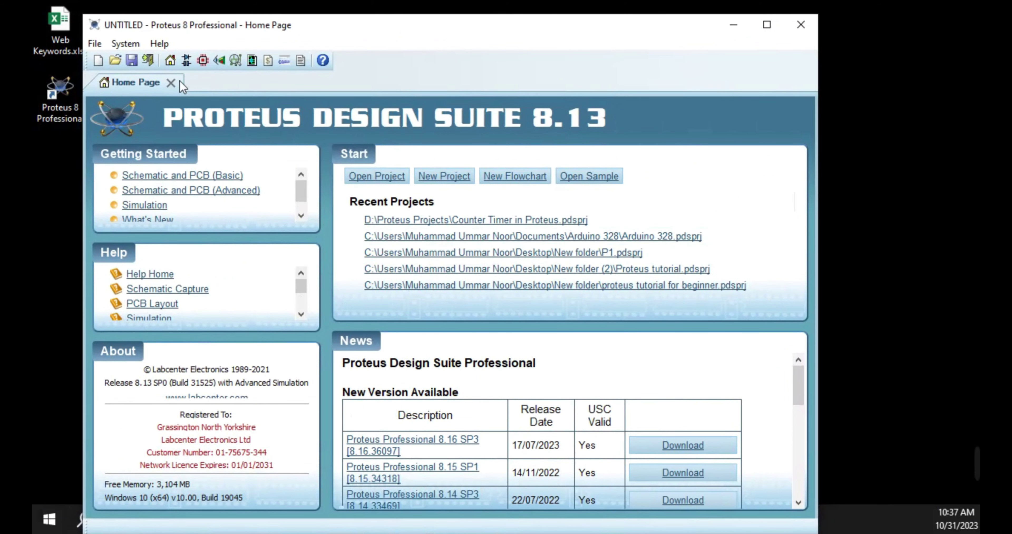
{"action": "left_click", "coordinate": [187, 61]}
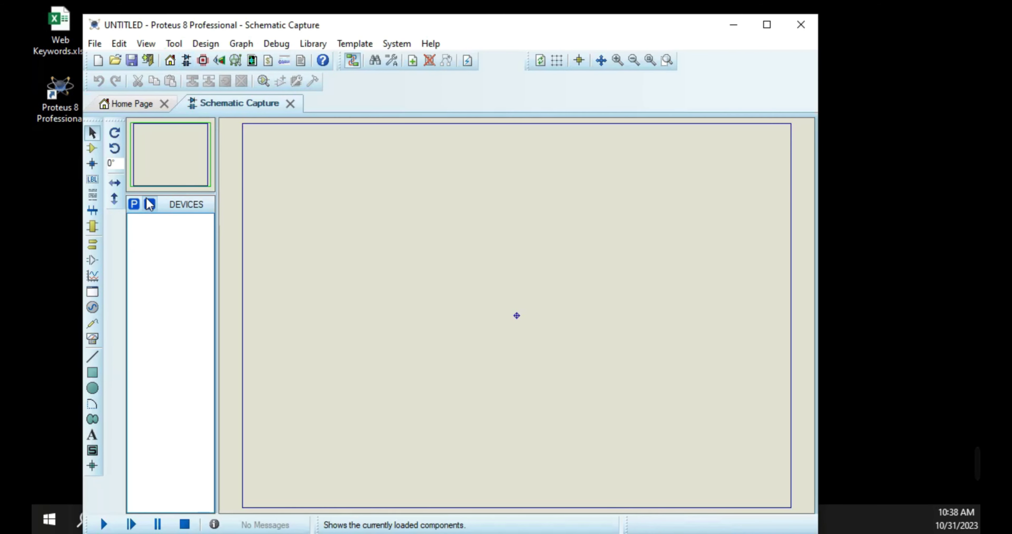
- Start picking devices for the schematic and search the component library for "arduino"
{"action": "left_click", "coordinate": [138, 208]}
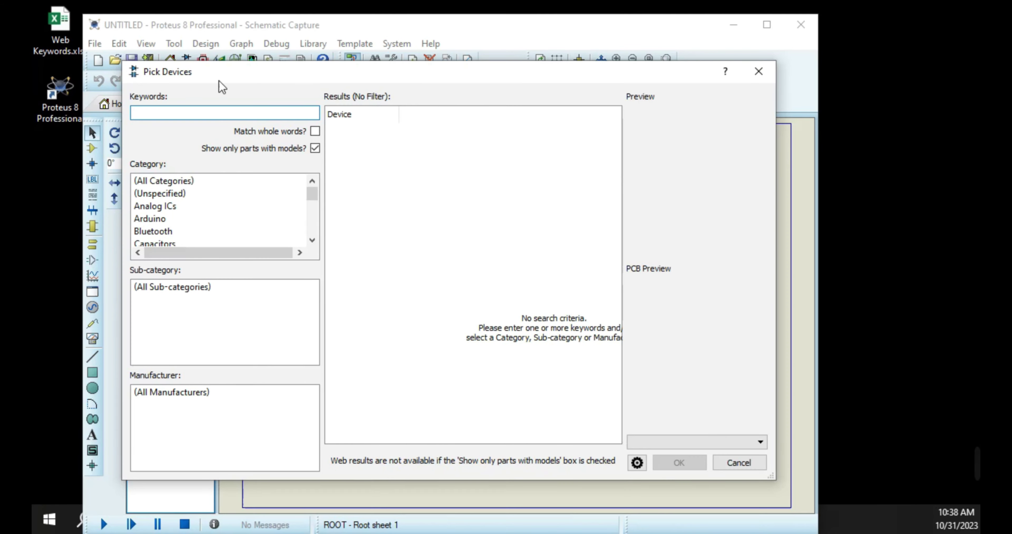
{"action": "type", "text": "arduinb"}
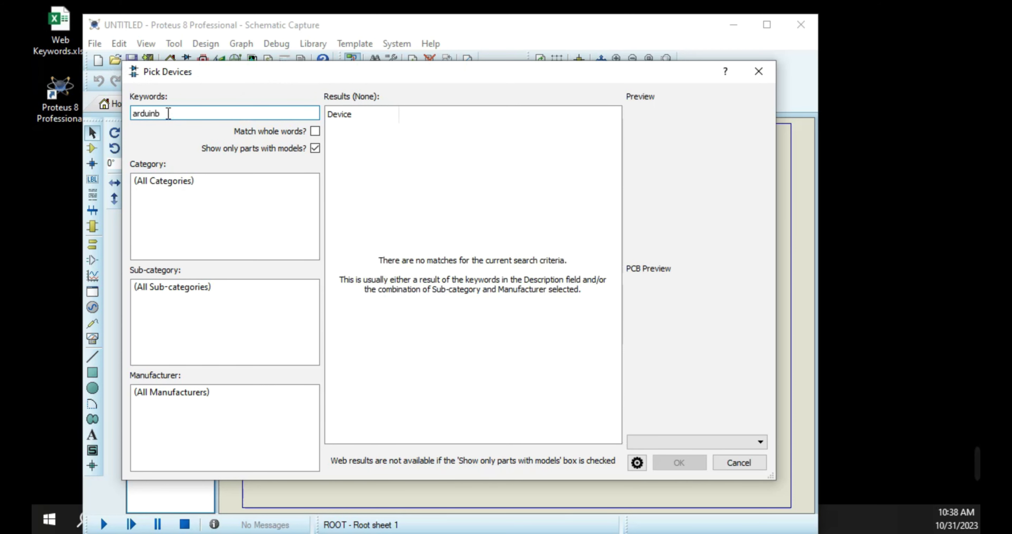
{"action": "key", "text": "BackSpace"}
{"action": "type", "text": "o"}
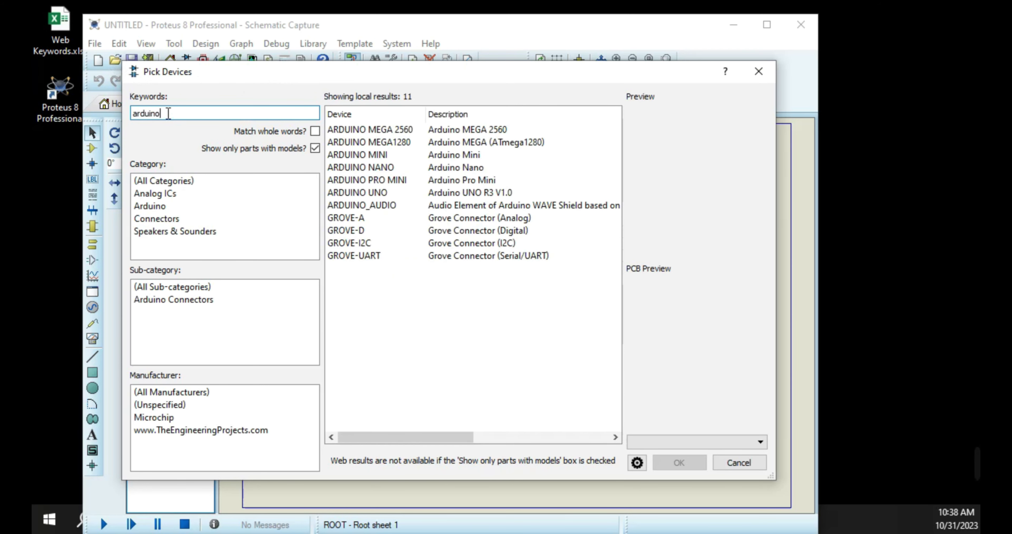
- Examine the previews of the Arduino boards and Grove connector in the search results, then close the device picker without adding any
{"action": "left_click", "coordinate": [387, 129]}
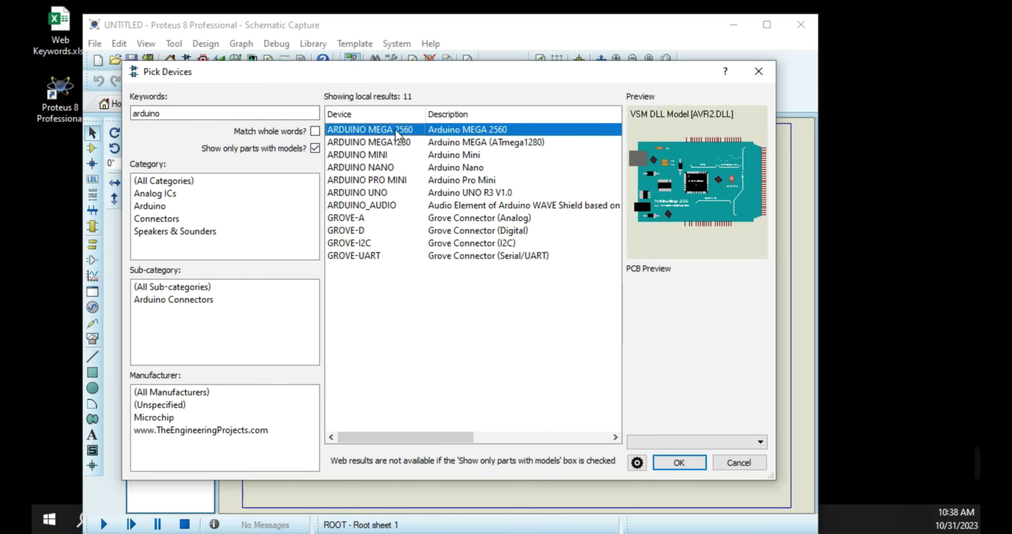
{"action": "mouse_move", "coordinate": [396, 130]}
{"action": "key", "text": "Down"}
{"action": "key", "text": "Down"}
{"action": "key", "text": "Down"}
{"action": "key", "text": "Down"}
{"action": "key", "text": "Down"}
{"action": "key", "text": "Down"}
{"action": "key", "text": "Down"}
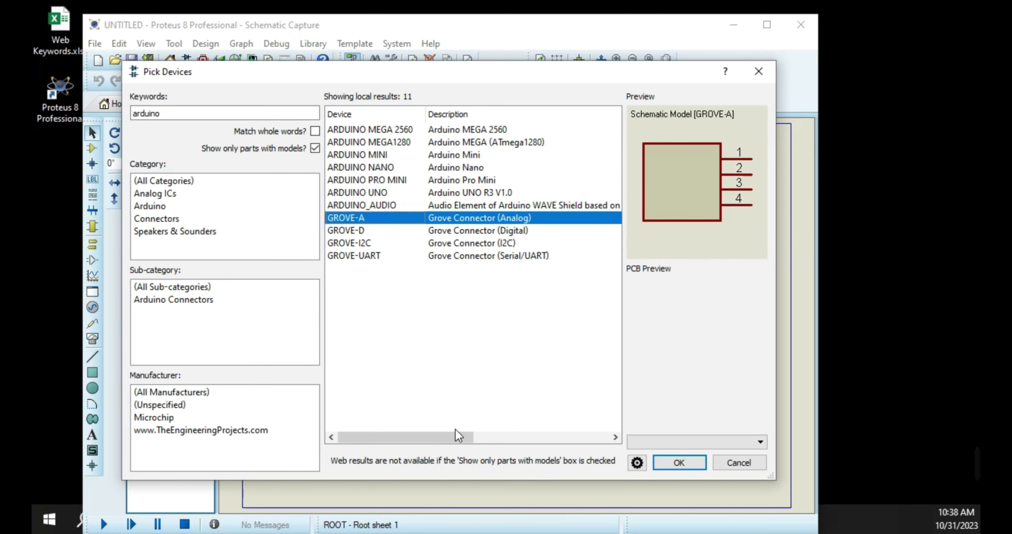
{"action": "key", "text": "Up"}
{"action": "key", "text": "Up"}
{"action": "key", "text": "Up"}
{"action": "key", "text": "Up"}
{"action": "key", "text": "Up"}
{"action": "key", "text": "Up"}
{"action": "key", "text": "Up"}
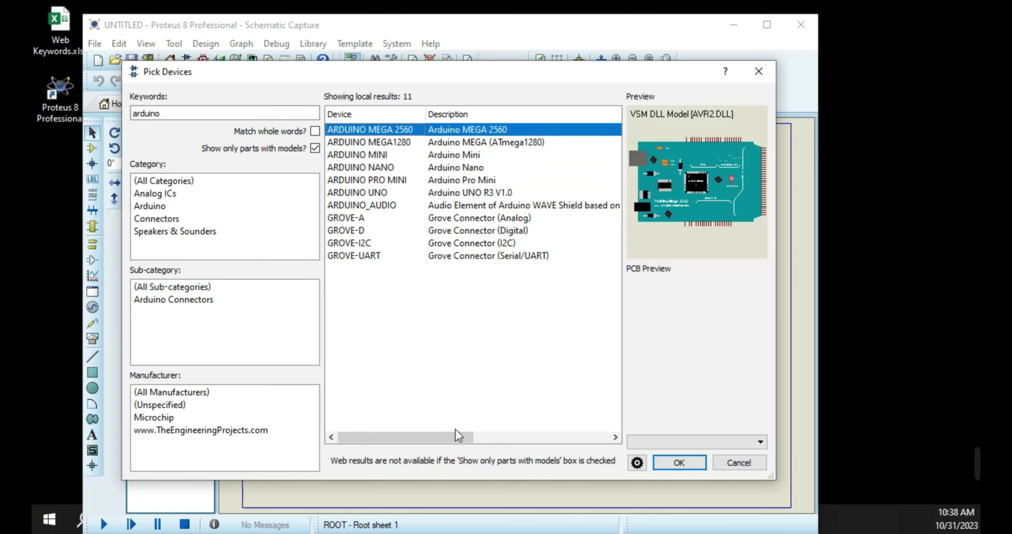
{"action": "key", "text": "Down"}
{"action": "key", "text": "Down"}
{"action": "key", "text": "Down"}
{"action": "key", "text": "Down"}
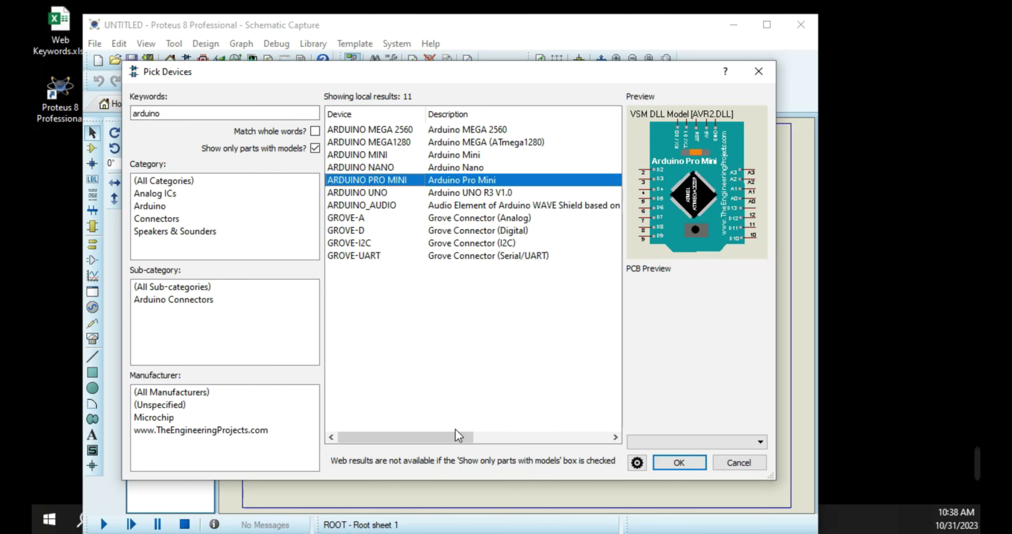
{"action": "left_click", "coordinate": [767, 70]}
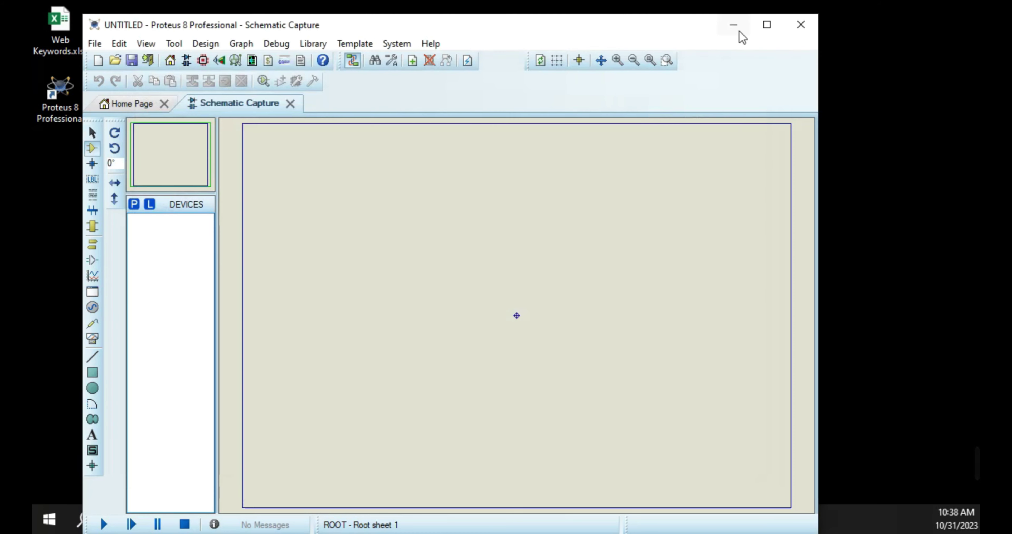
- Minimise Proteus, switch to Google Drive in Chrome and close the archive preview to return to the Proteus Library folder
{"action": "left_click", "coordinate": [738, 30]}
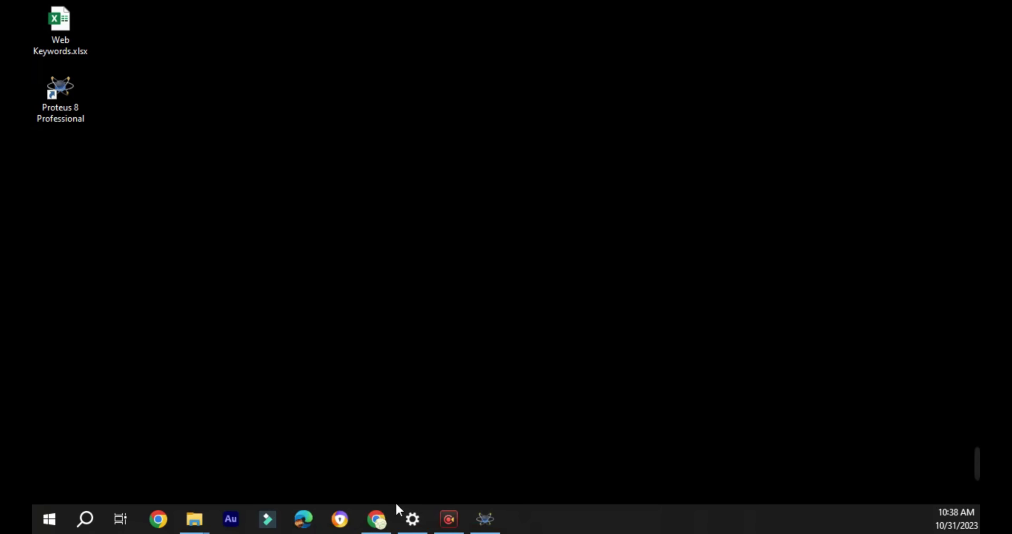
{"action": "left_click", "coordinate": [376, 519]}
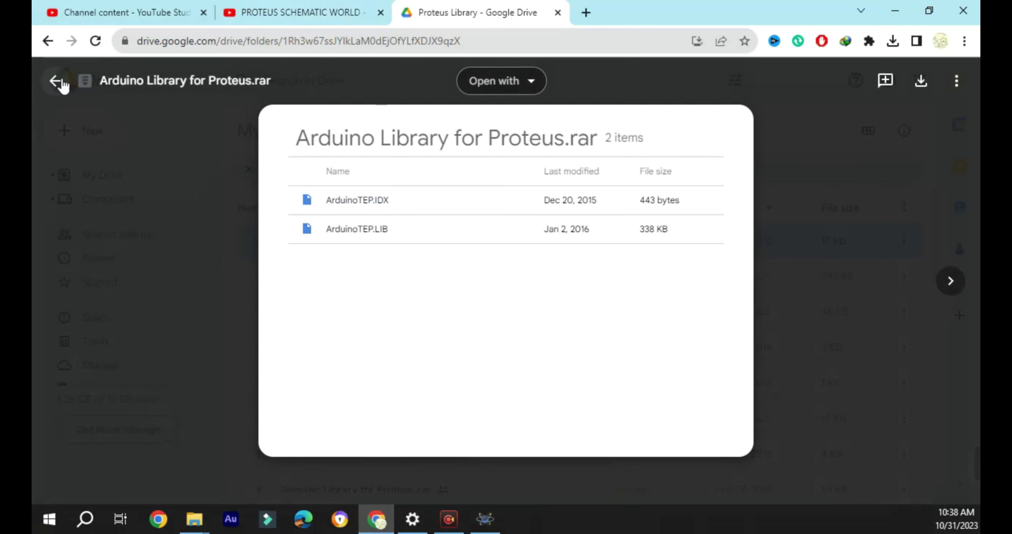
{"action": "left_click", "coordinate": [54, 83]}
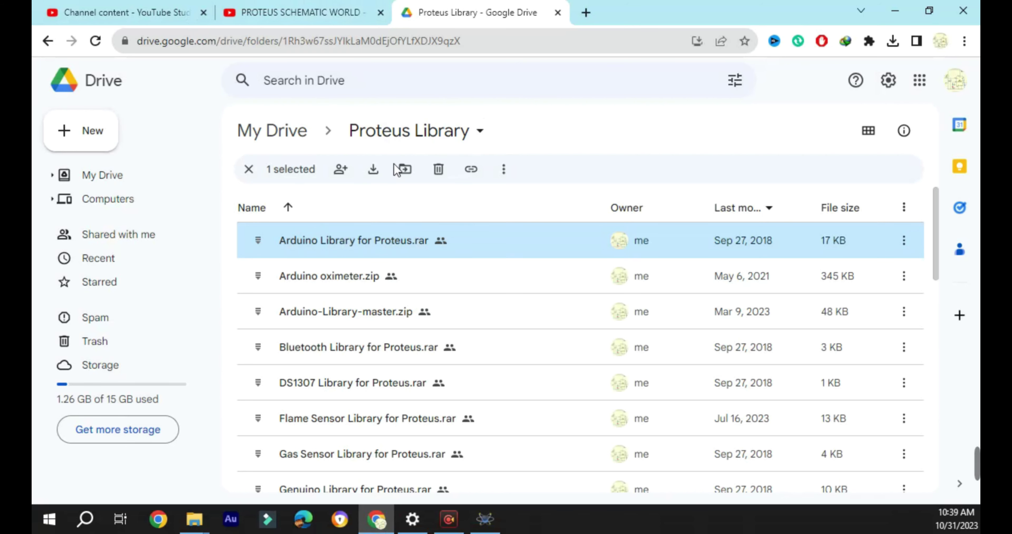
- Look through the full list of Arduino, sensor and module library archives in the Proteus Library folder
{"action": "scroll", "coordinate": [418, 284], "scroll_direction": "down", "scroll_amount": 1}
{"action": "scroll", "coordinate": [418, 284], "scroll_direction": "down", "scroll_amount": 10}
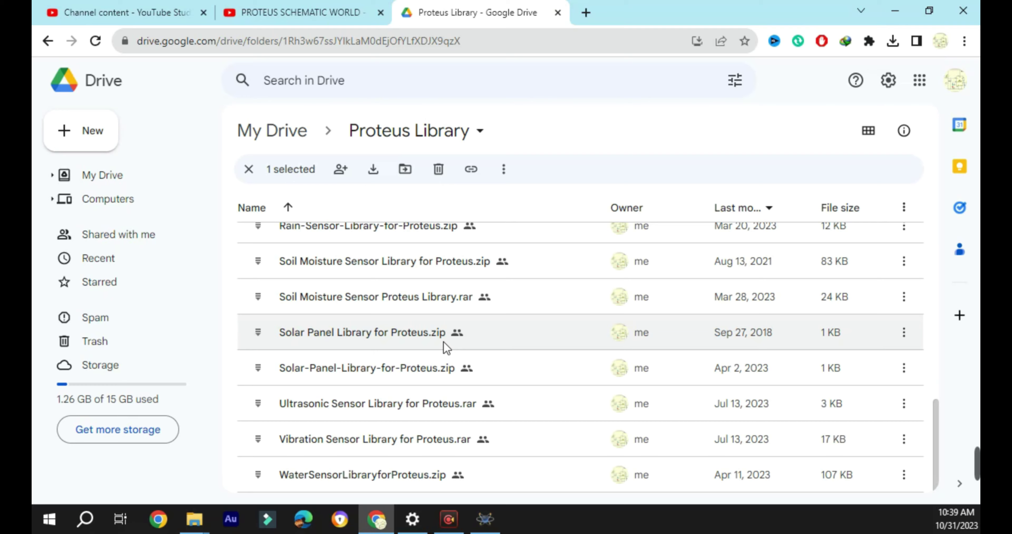
{"action": "scroll", "coordinate": [443, 341], "scroll_direction": "up", "scroll_amount": 15}
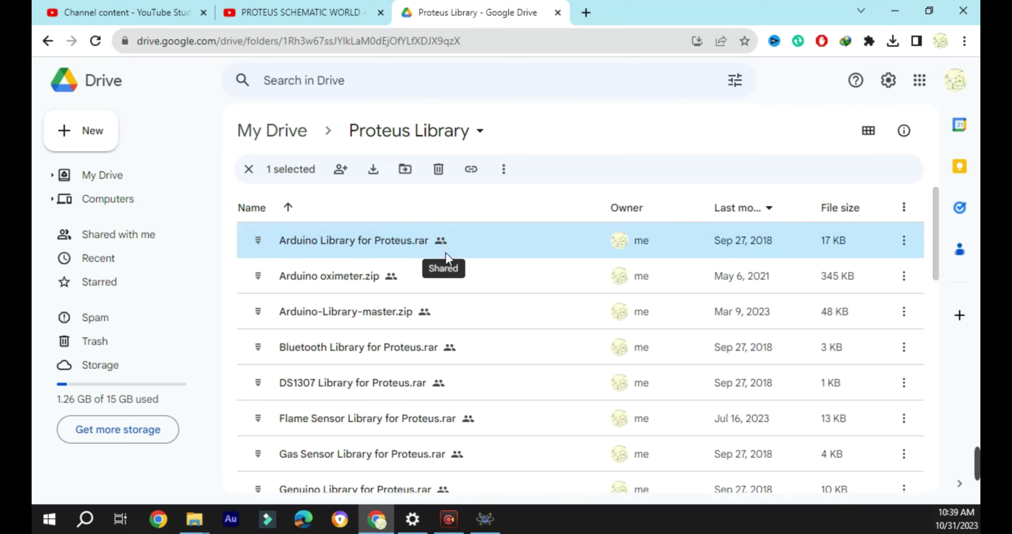
{"action": "scroll", "coordinate": [446, 253], "scroll_direction": "down", "scroll_amount": 5}
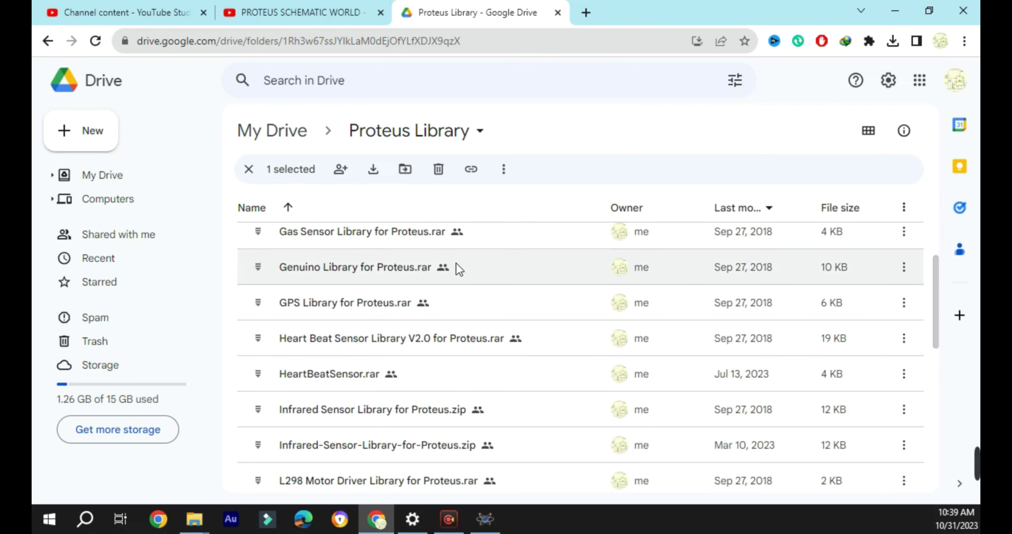
{"action": "scroll", "coordinate": [459, 267], "scroll_direction": "down", "scroll_amount": 10}
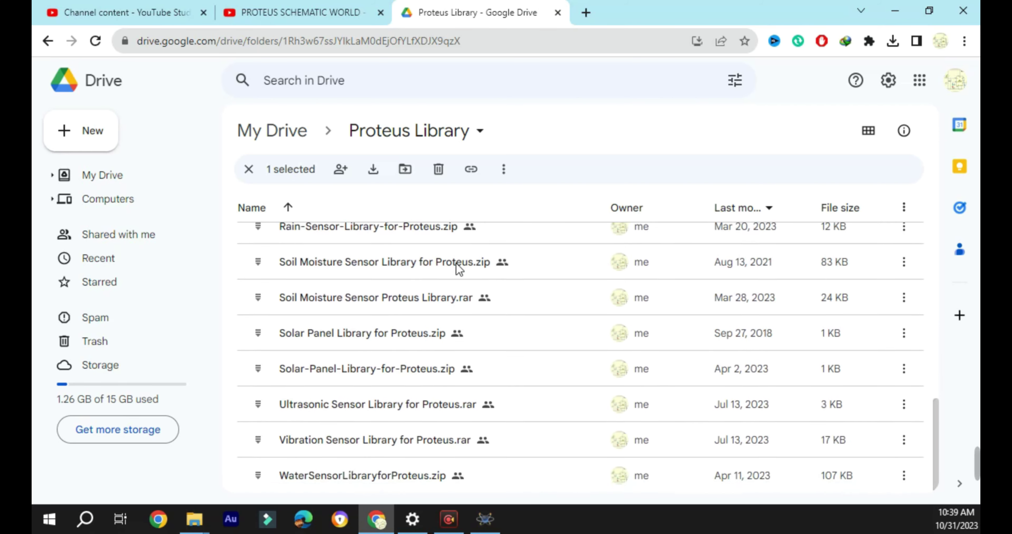
{"action": "scroll", "coordinate": [451, 432], "scroll_direction": "up", "scroll_amount": 12}
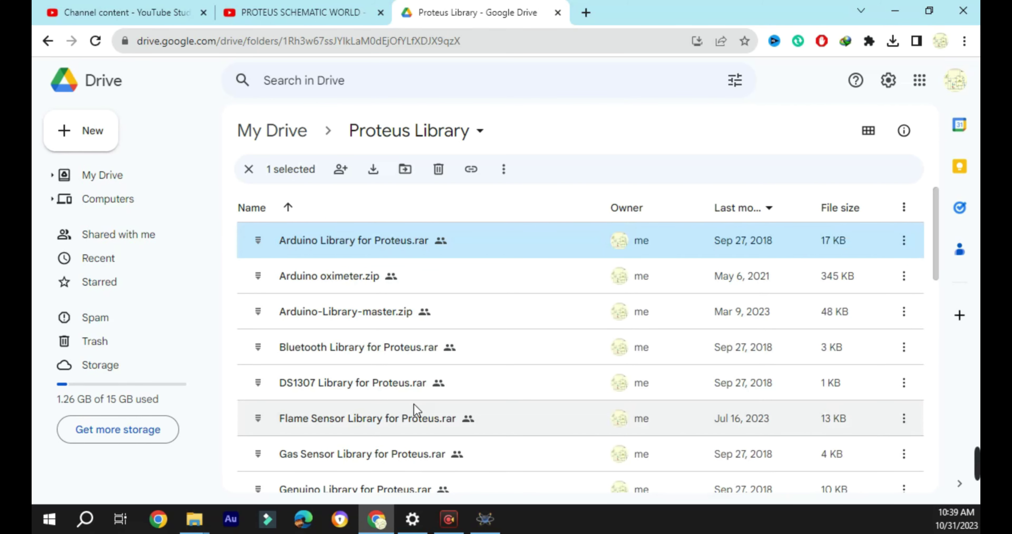
{"action": "scroll", "coordinate": [414, 404], "scroll_direction": "down", "scroll_amount": 10}
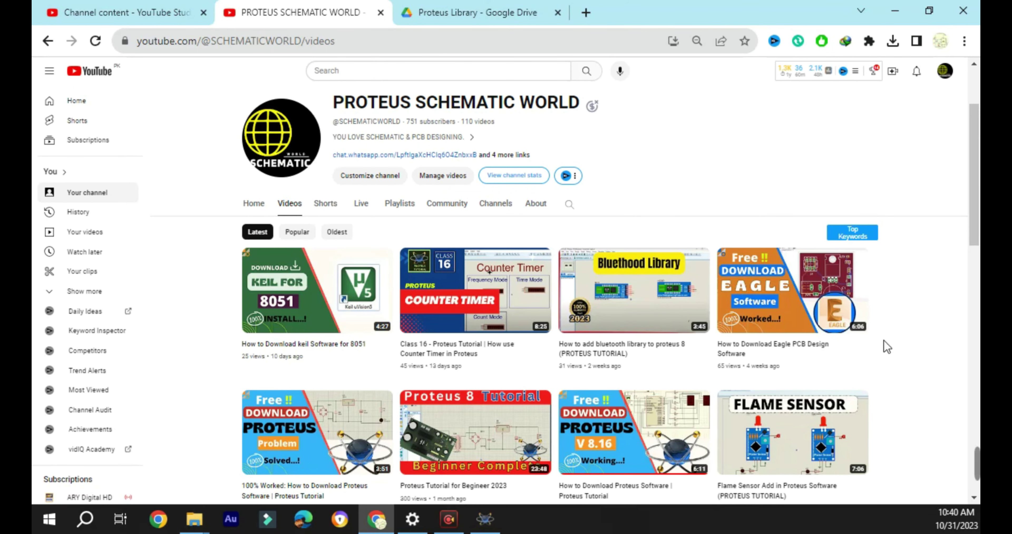
- Switch to the PROTEUS SCHEMATIC WORLD channel on YouTube and look through its created playlists
{"action": "left_click", "coordinate": [409, 212]}
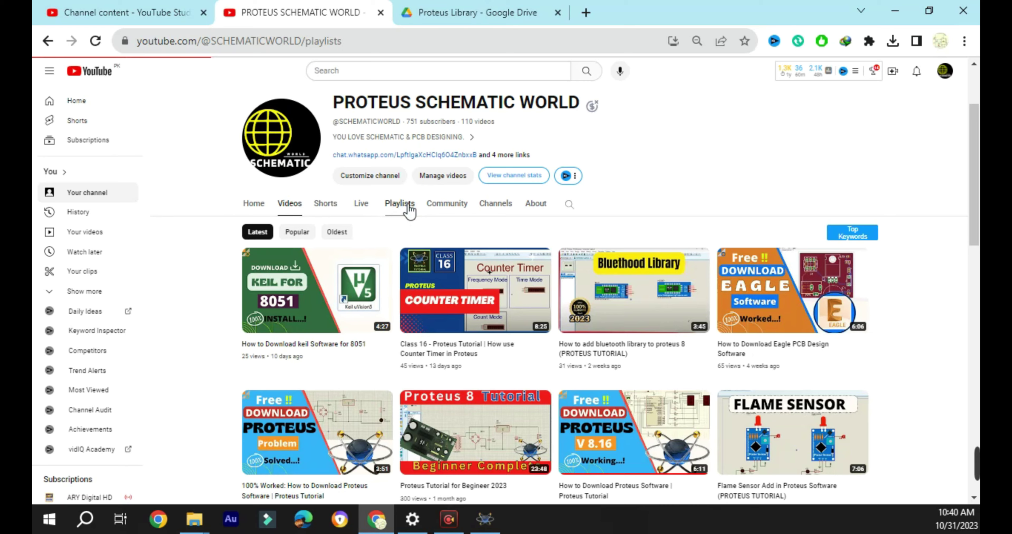
{"action": "scroll", "coordinate": [547, 314], "scroll_direction": "down", "scroll_amount": 3}
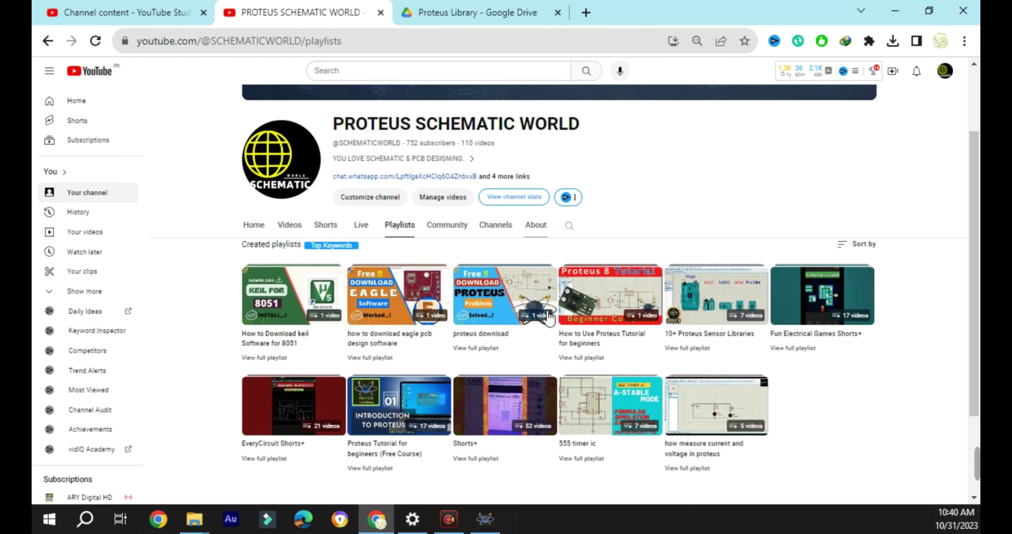